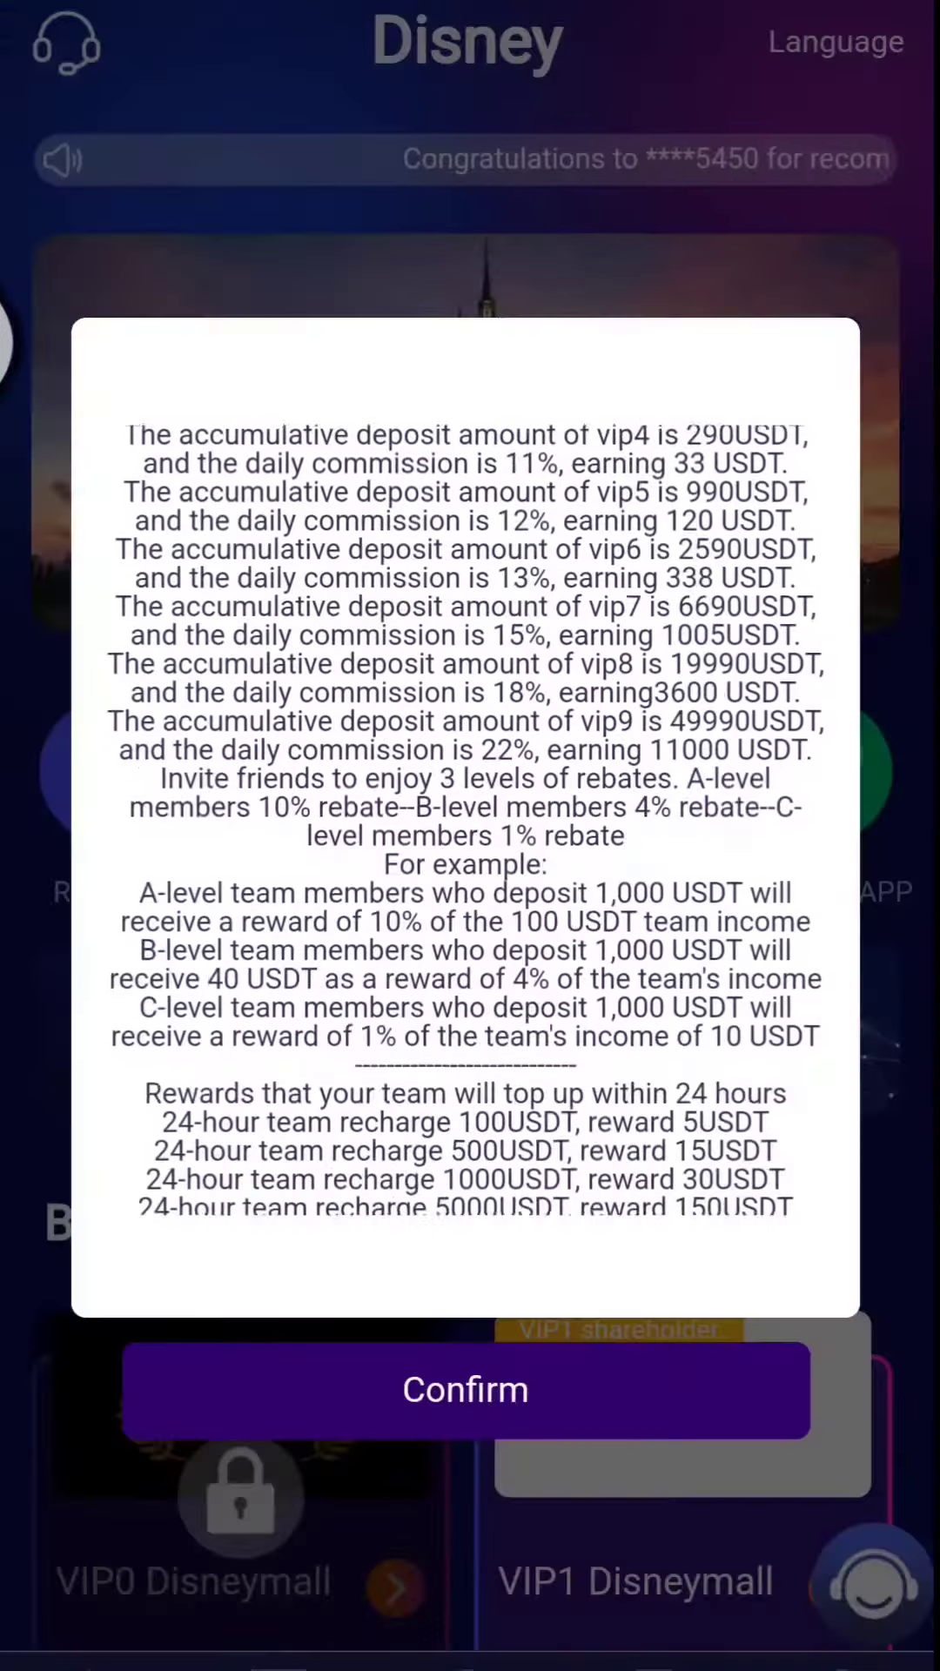
scroll(465, 809, "down", 5)
Dismiss the notice popup and bring up the USDT-TRC20 recharge QR code and address
left_click(500, 1394)
scroll(470, 915, "down", 6)
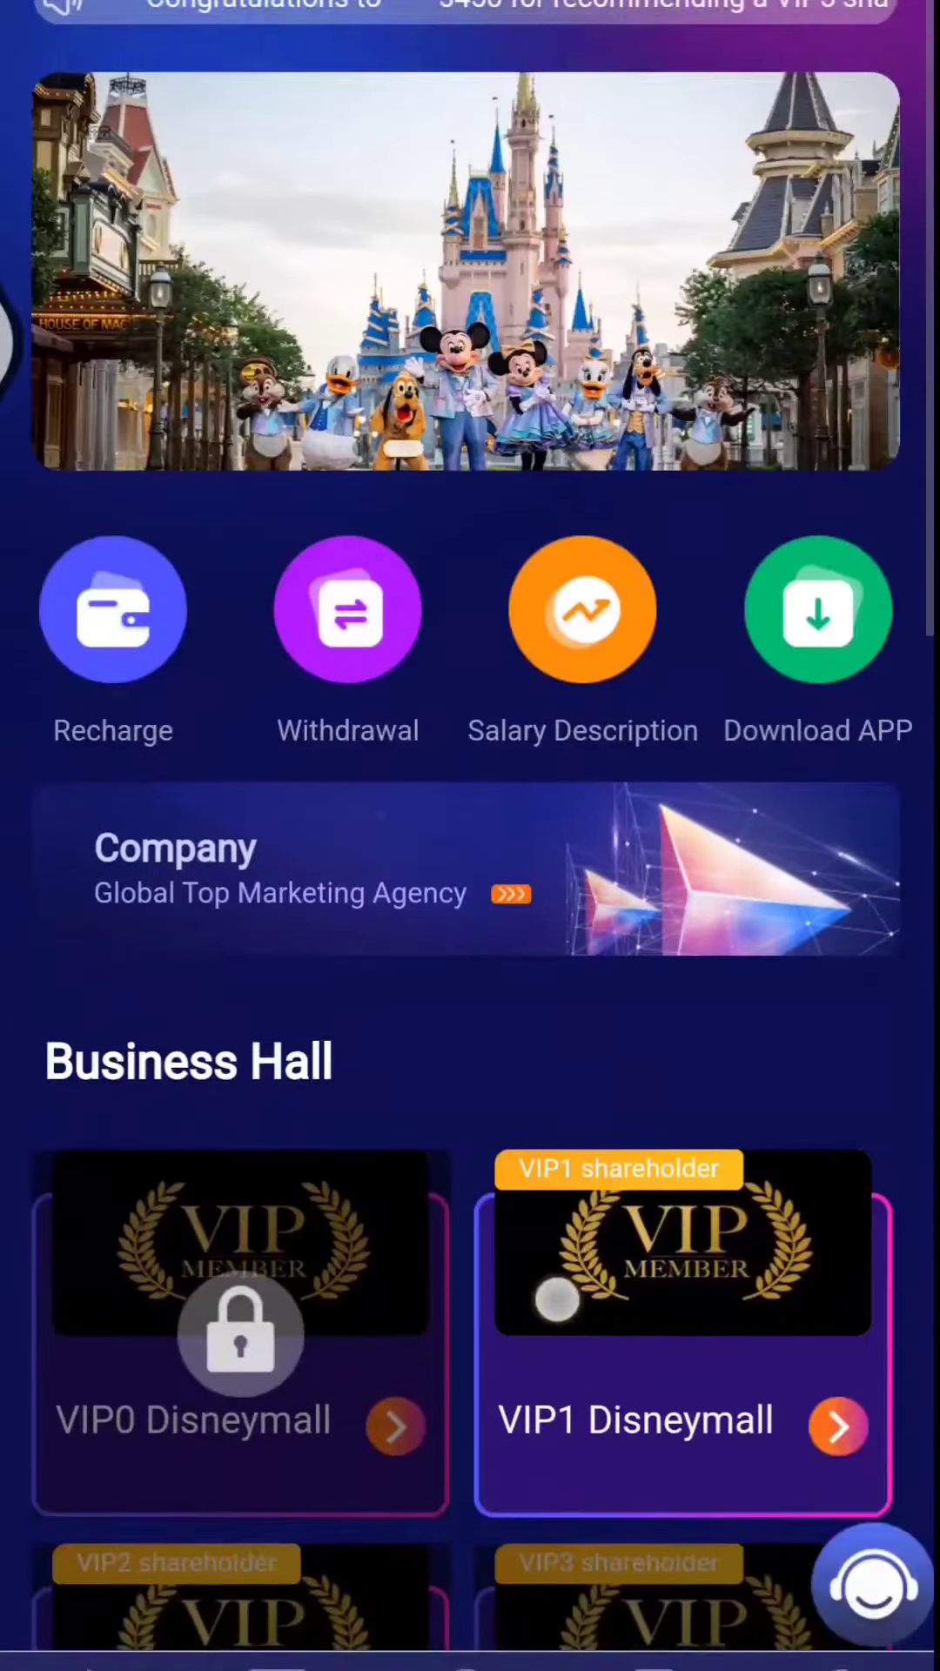
scroll(680, 1090, "down", 3)
scroll(548, 1194, "down", 3)
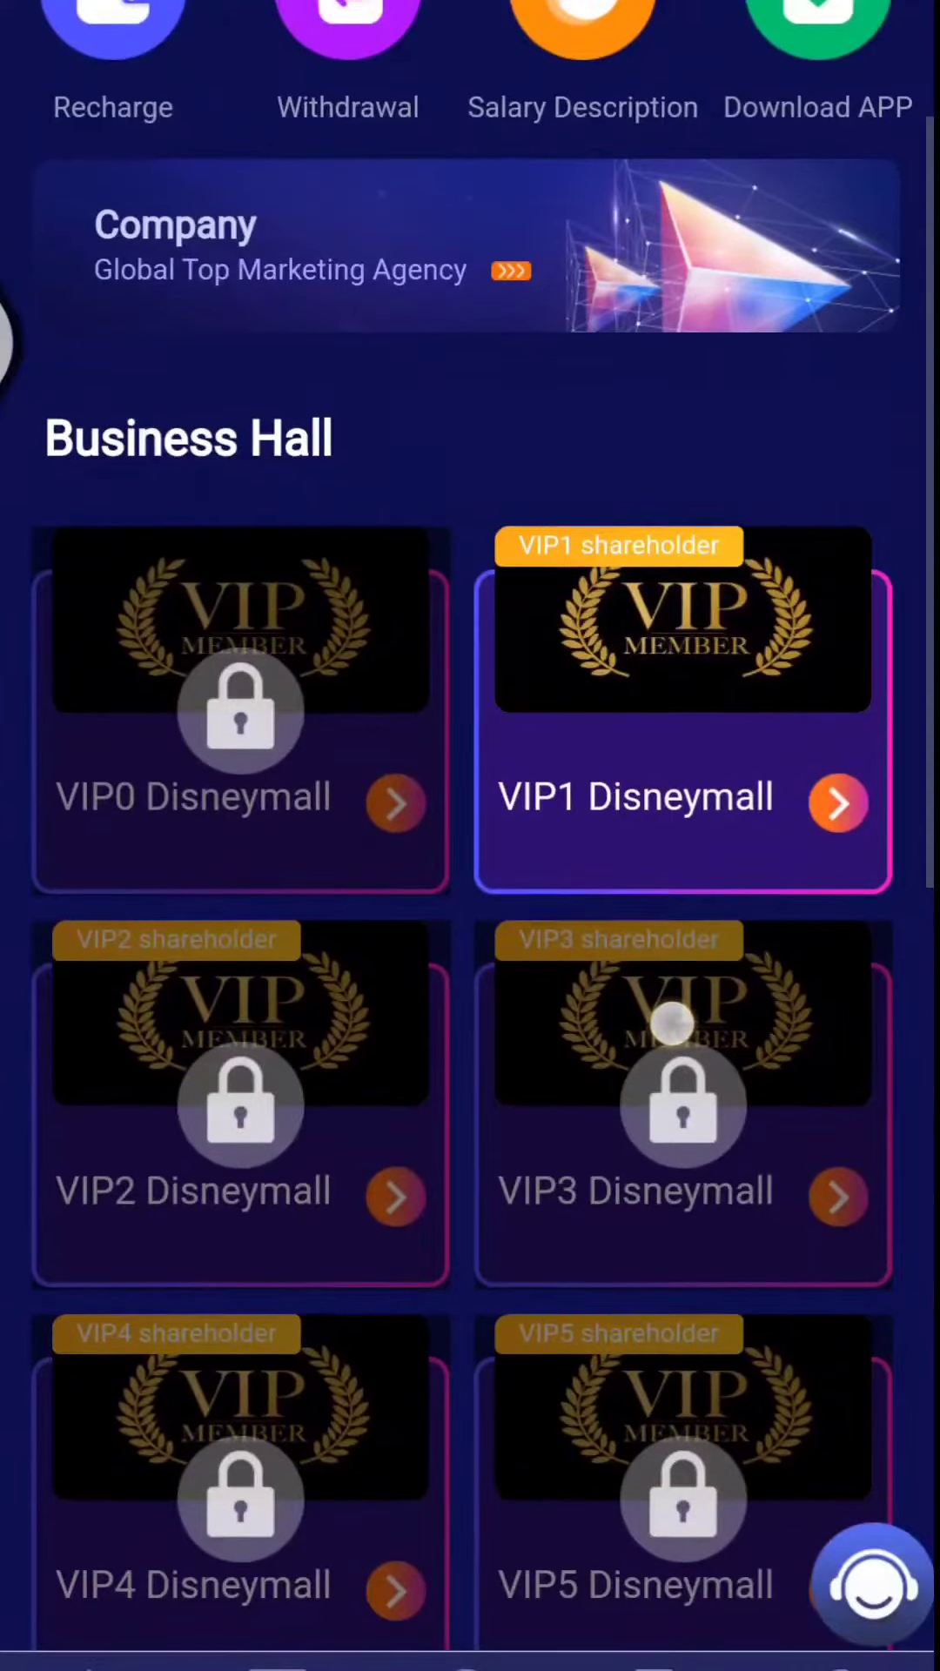
scroll(670, 1035, "down", 1)
scroll(718, 973, "down", 3)
scroll(503, 1279, "down", 6)
scroll(522, 1174, "down", 5)
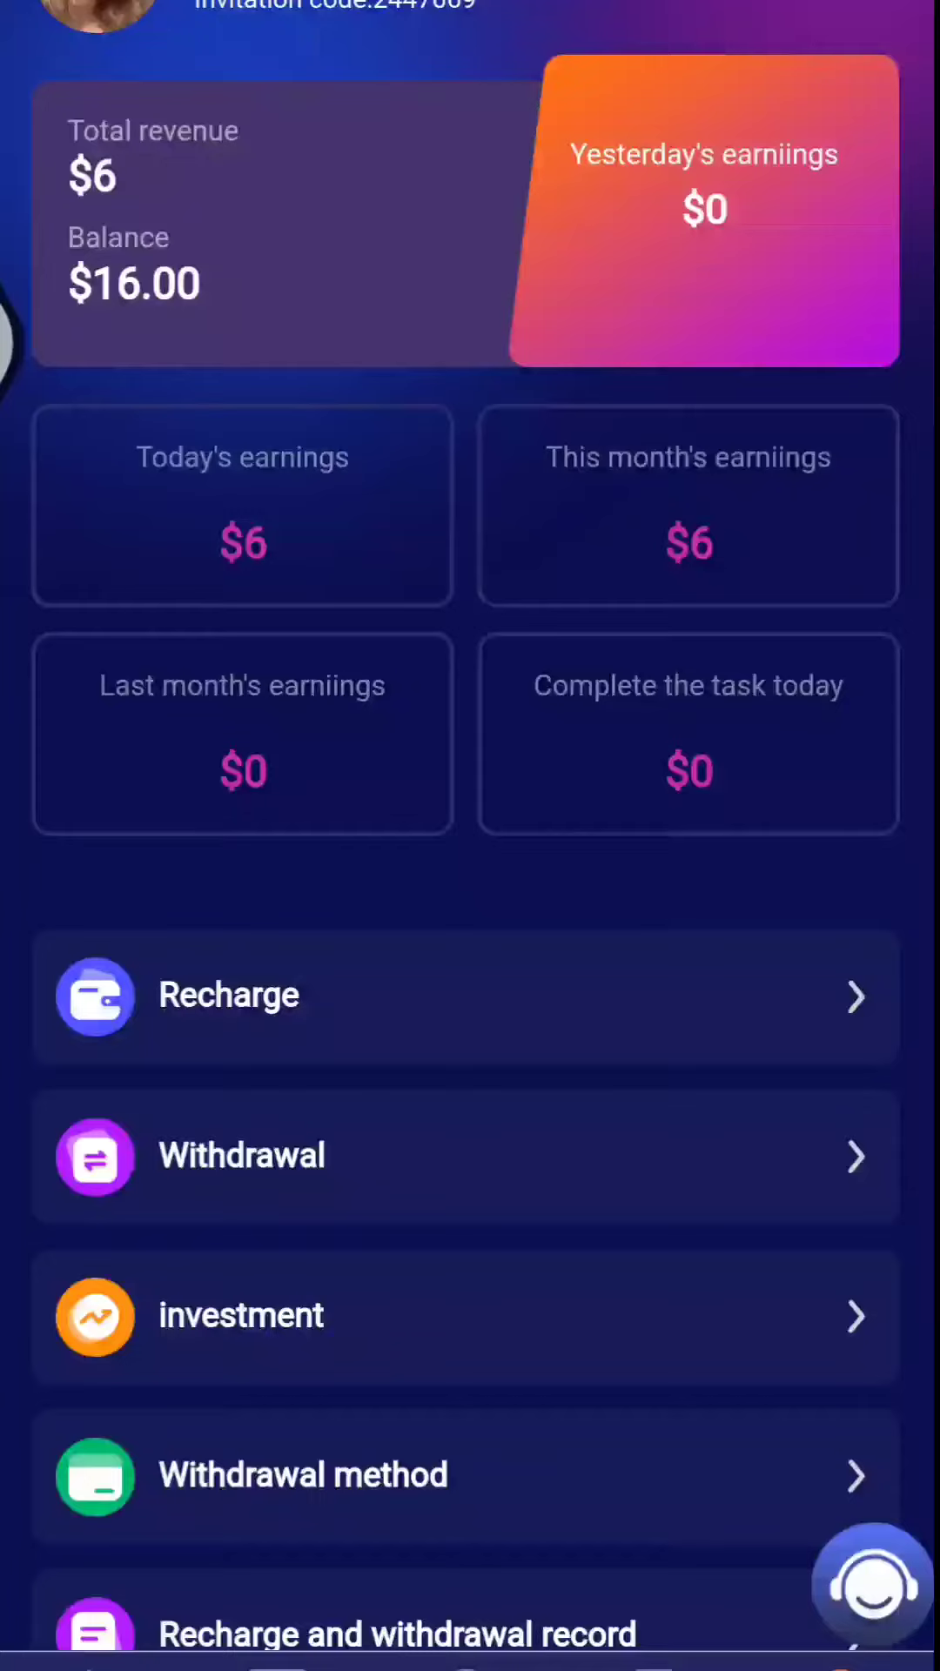
scroll(548, 1272, "down", 5)
scroll(705, 1019, "down", 3)
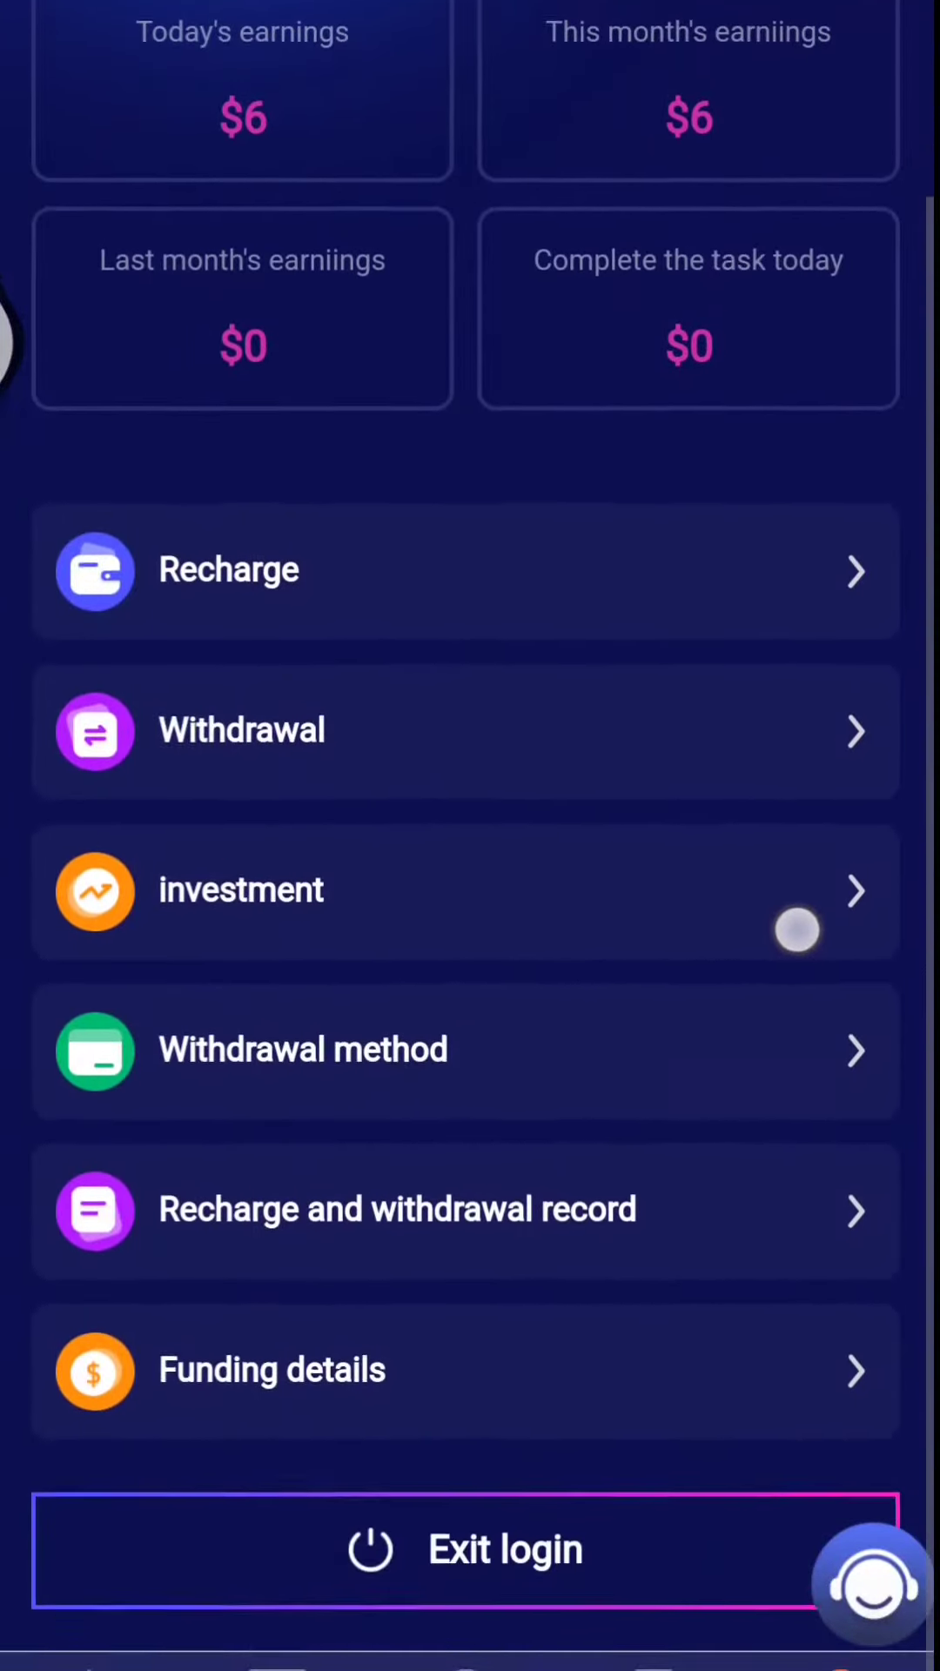
left_click(470, 548)
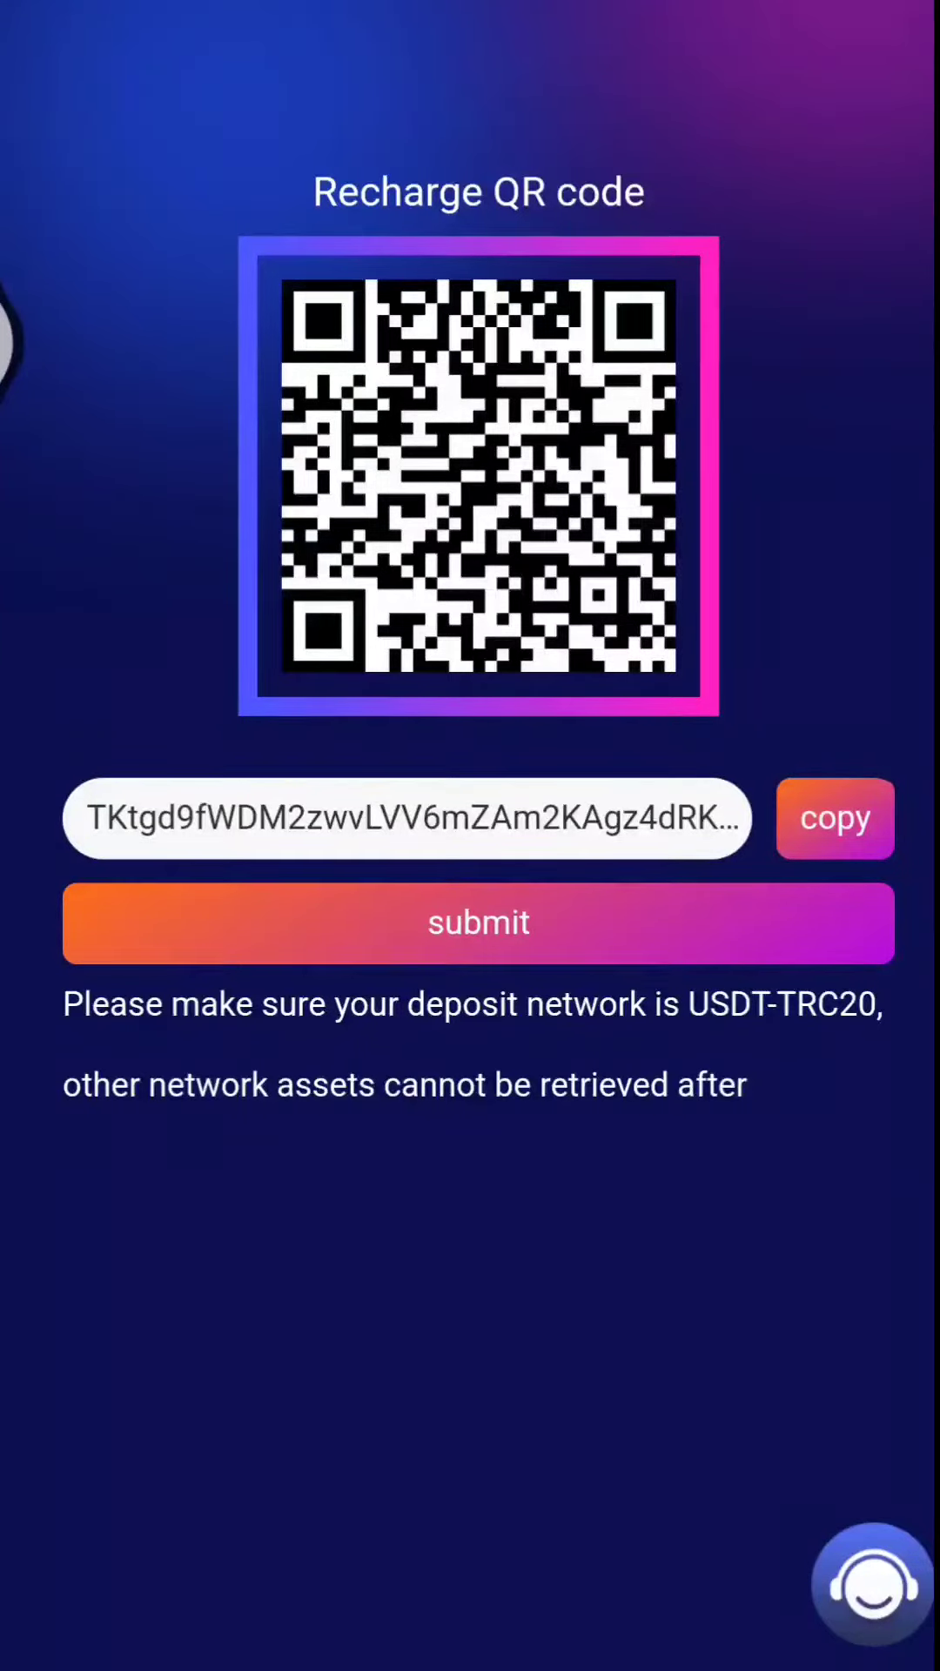
Go back from the recharge page to the VIP shareholder tier list
key("XF86Back")
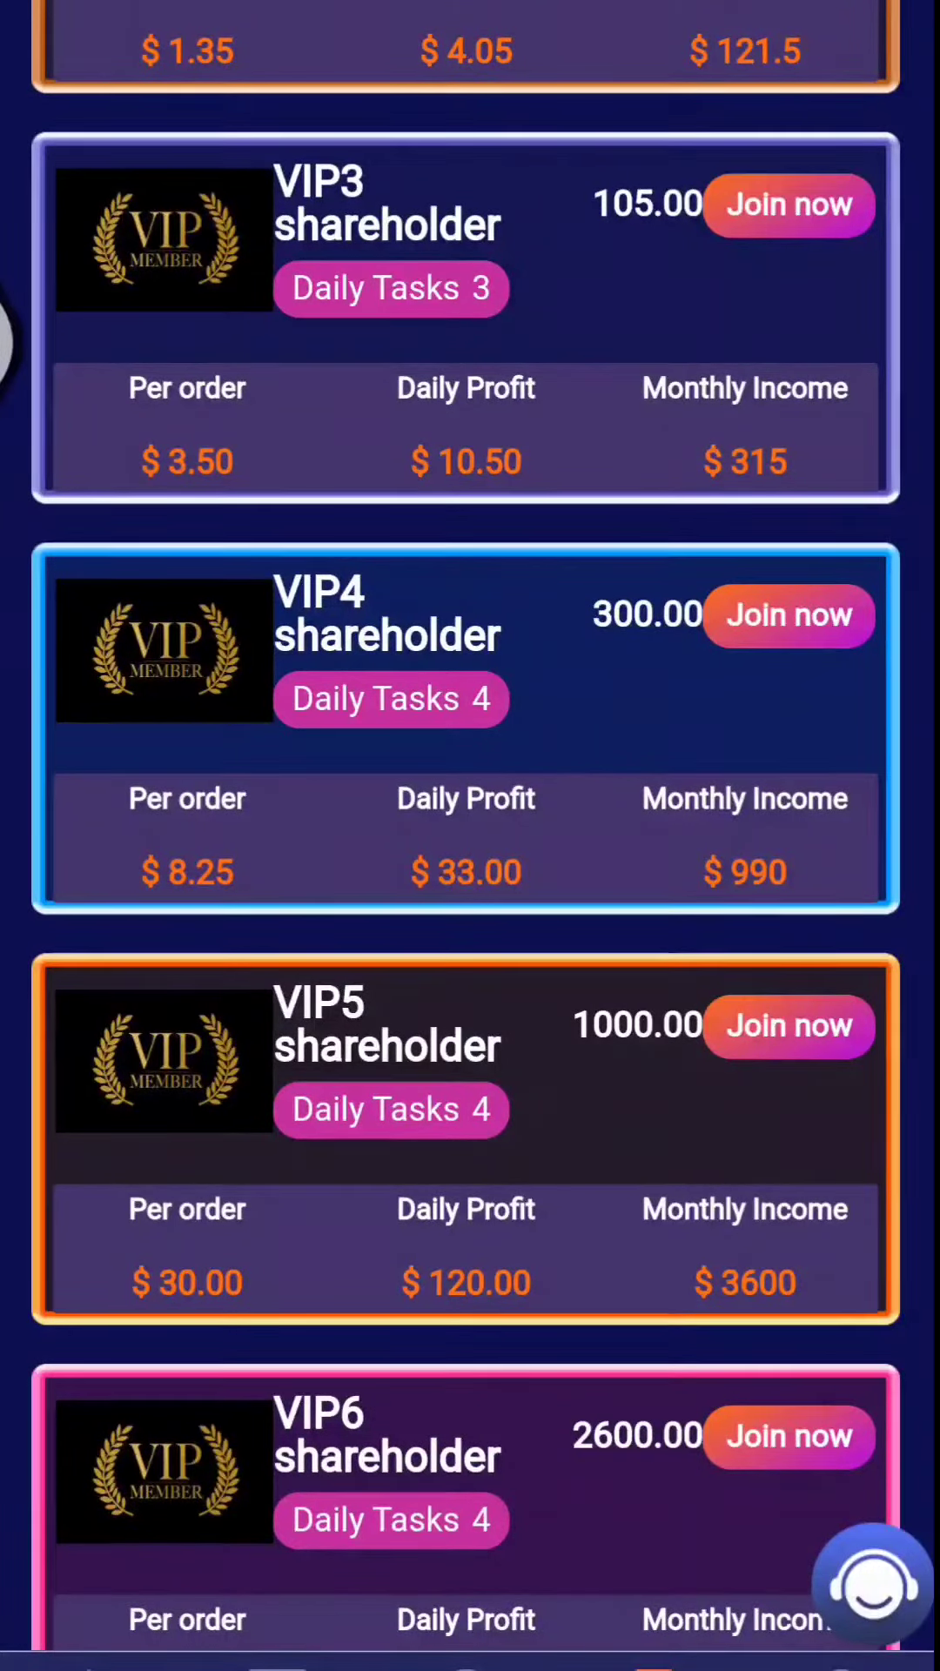
left_click_drag(589, 1306, 588, 347)
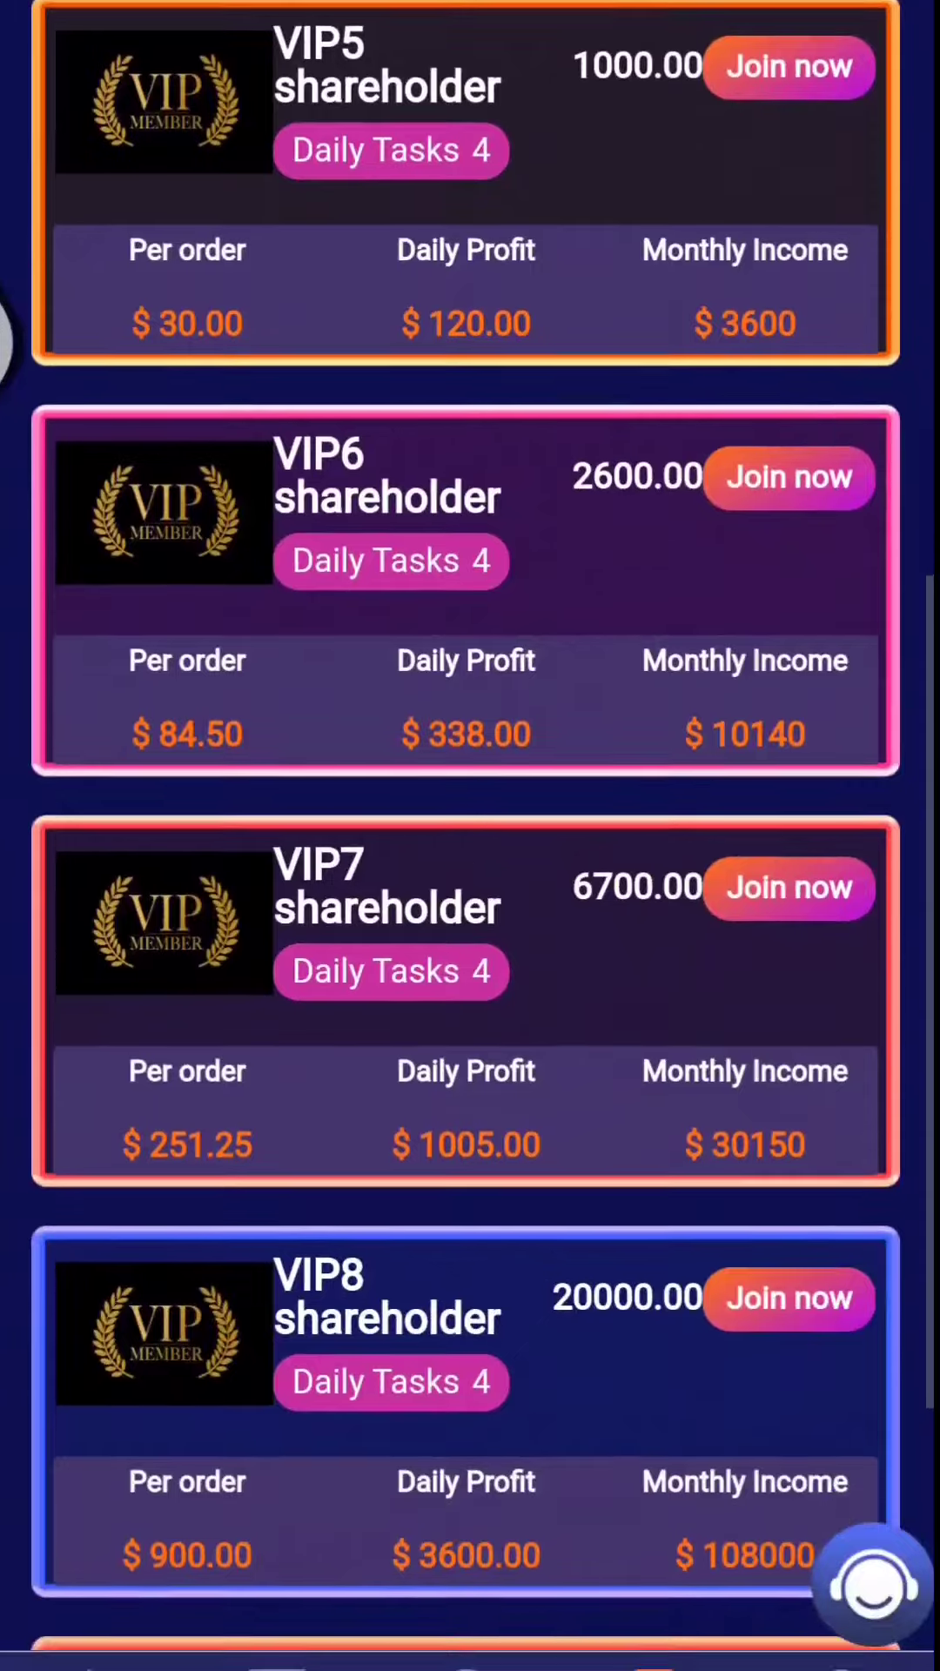
left_click_drag(594, 1305, 594, 901)
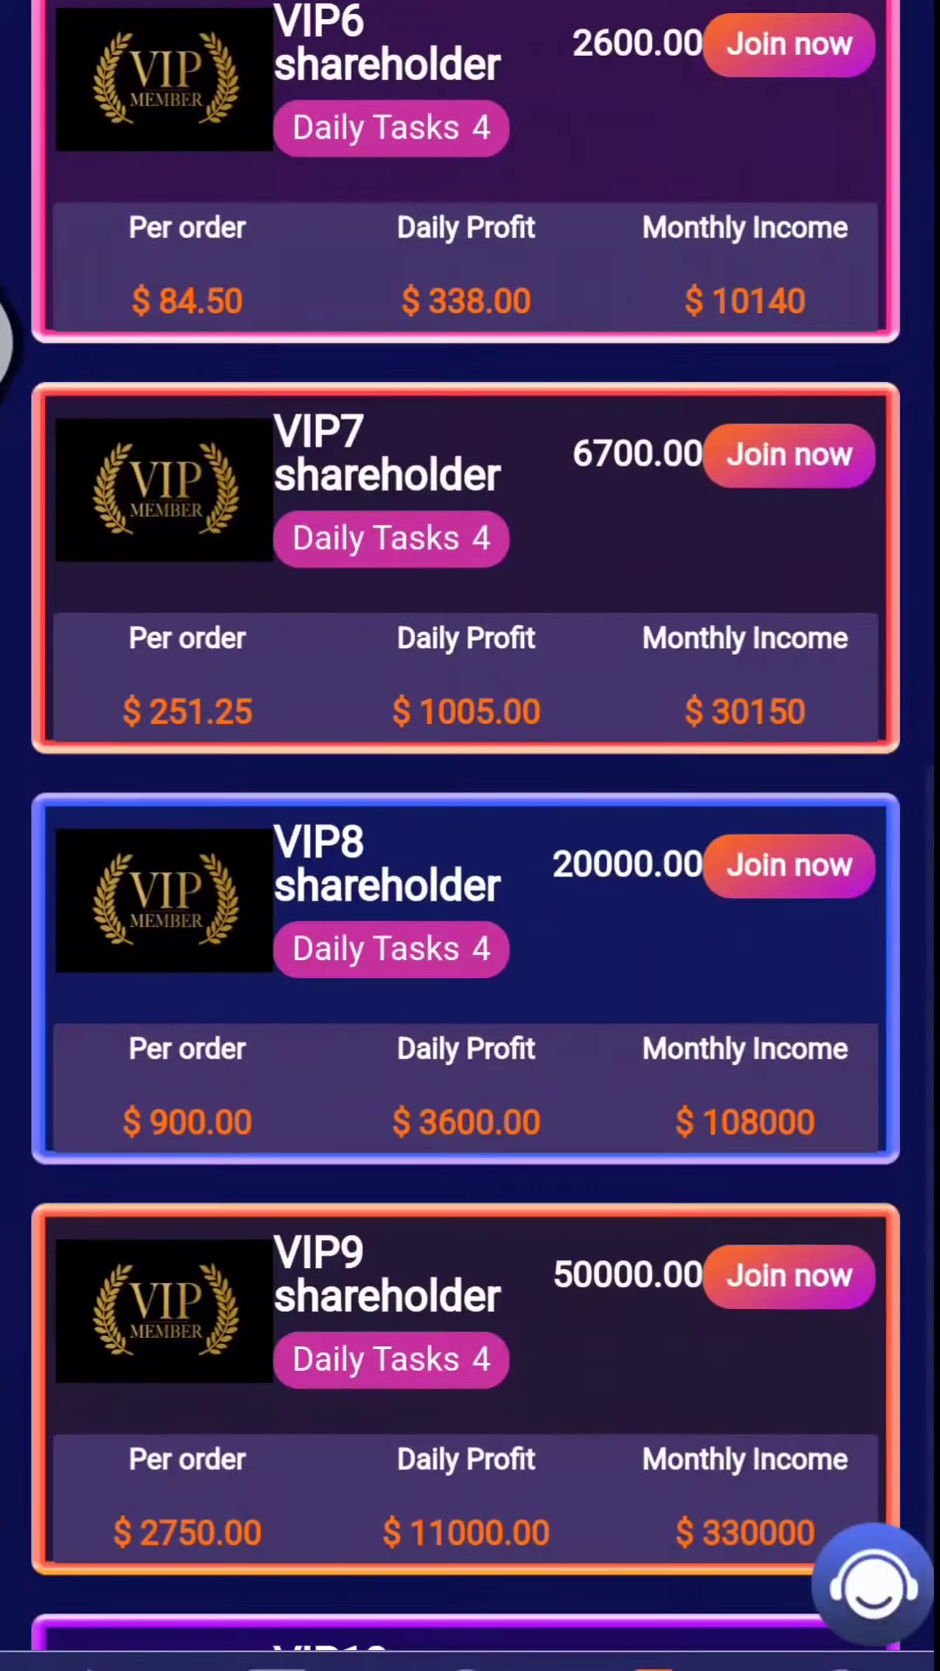
left_click_drag(608, 1305, 607, 835)
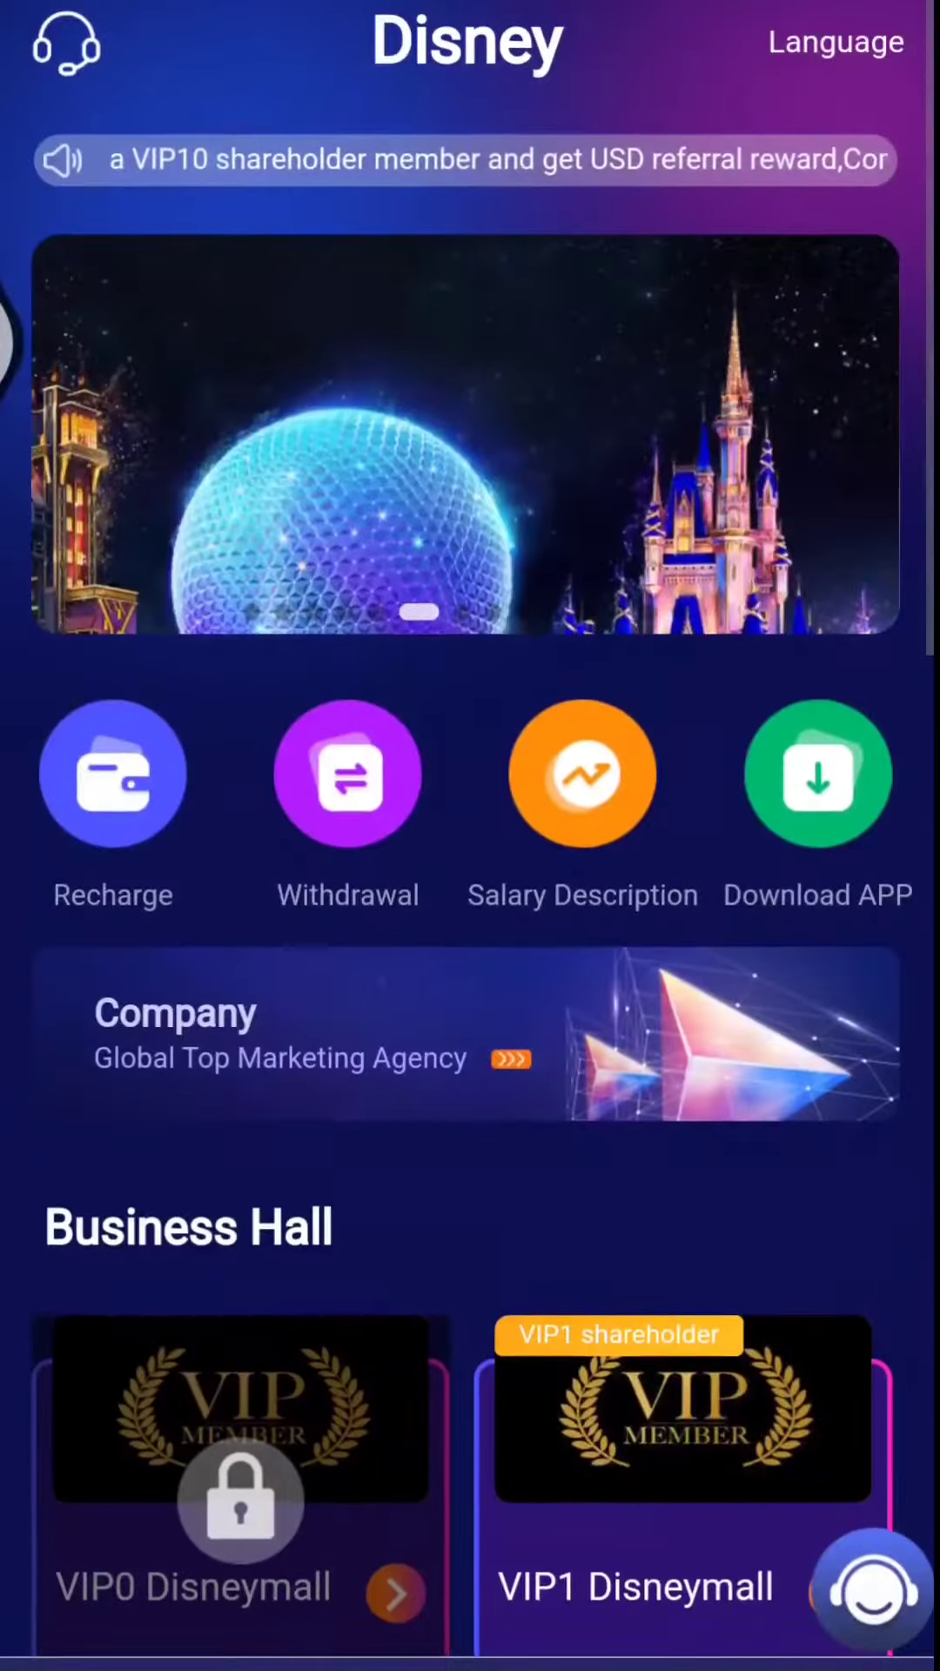
left_click_drag(471, 1175, 471, 692)
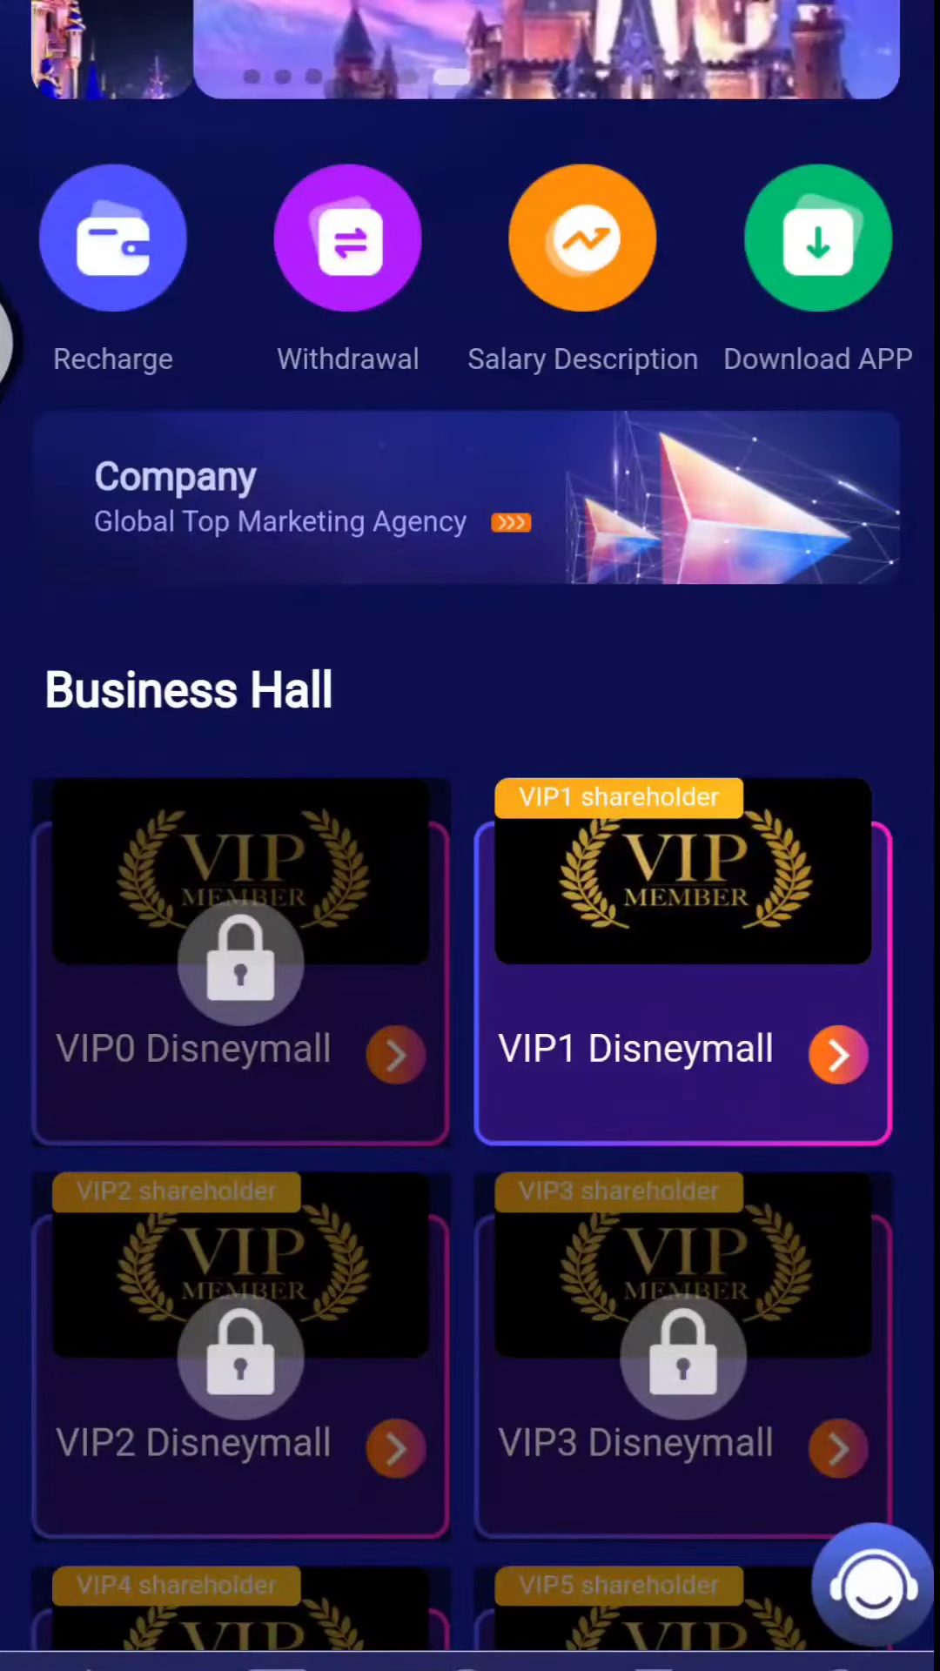
Enter the VIP1 Disneymall and submit the Angeles Baseline table order
left_click(683, 959)
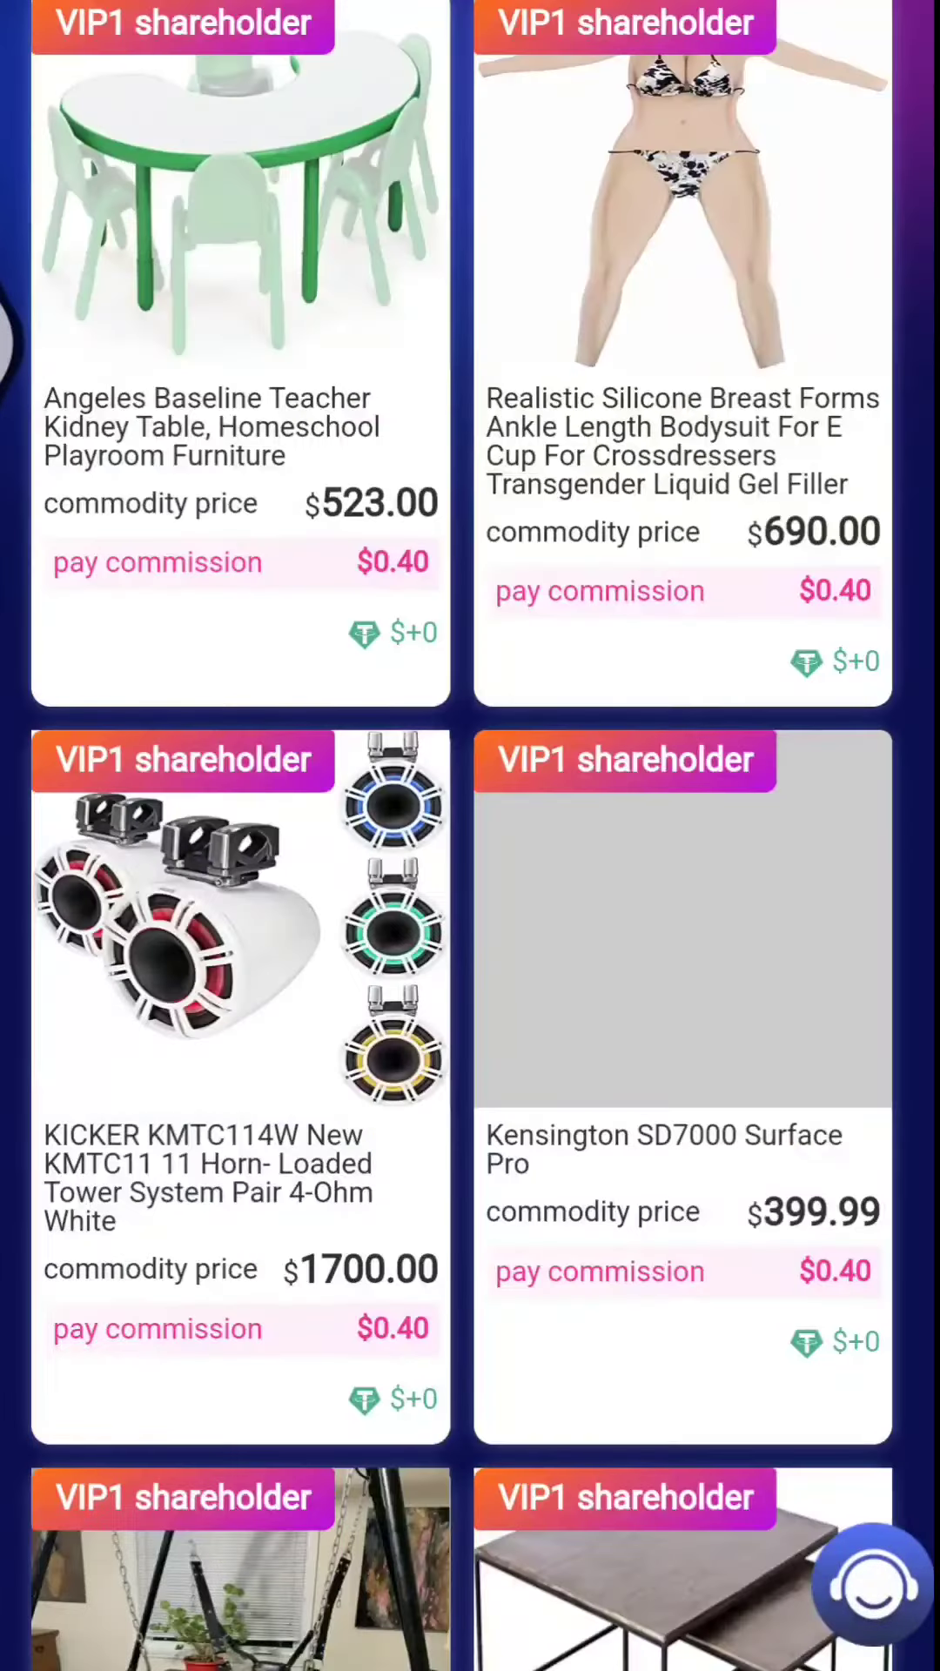
left_click(240, 352)
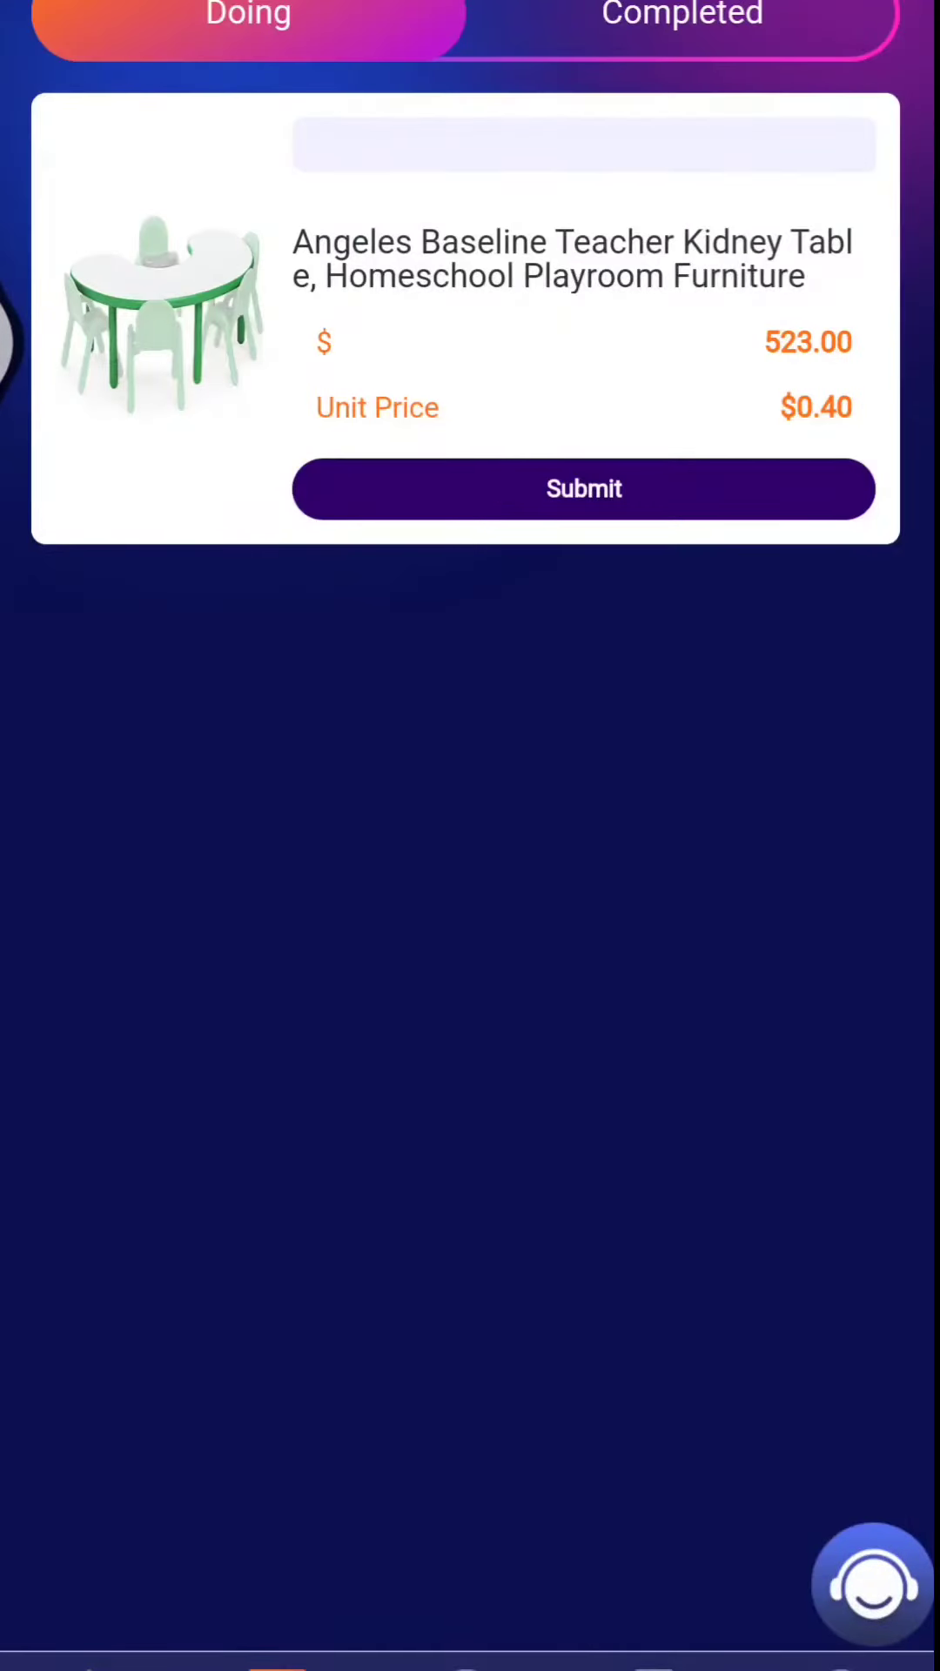
left_click(584, 488)
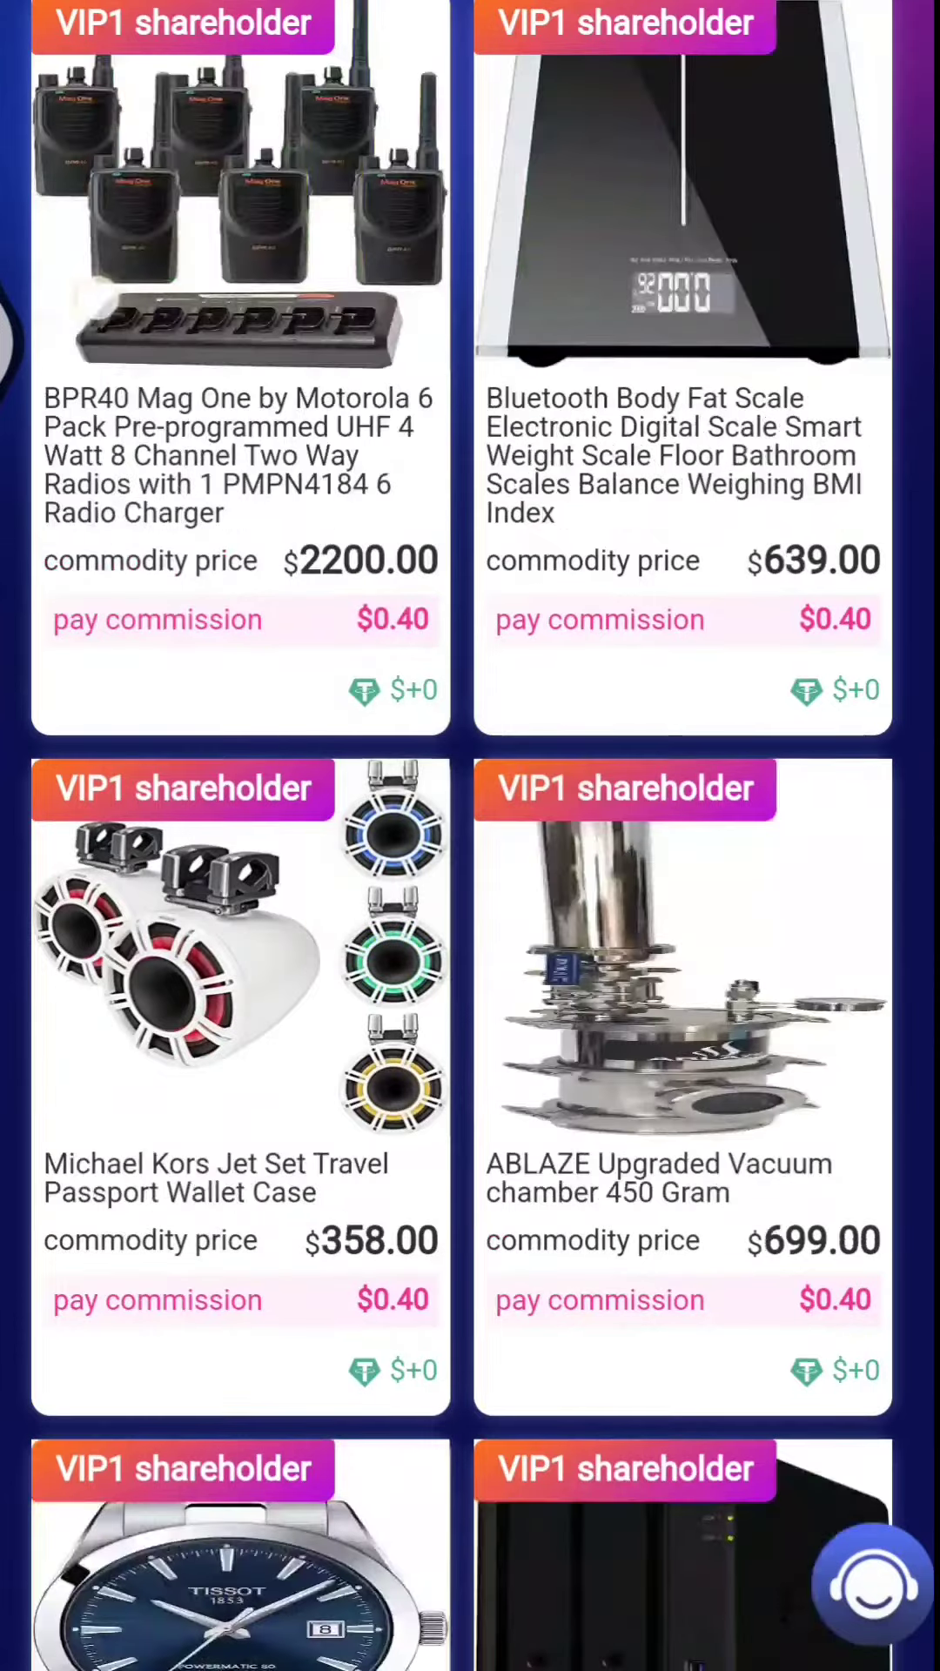
Submit the Motorola radio pack order, then try grabbing two more orders
left_click(240, 353)
left_click(429, 510)
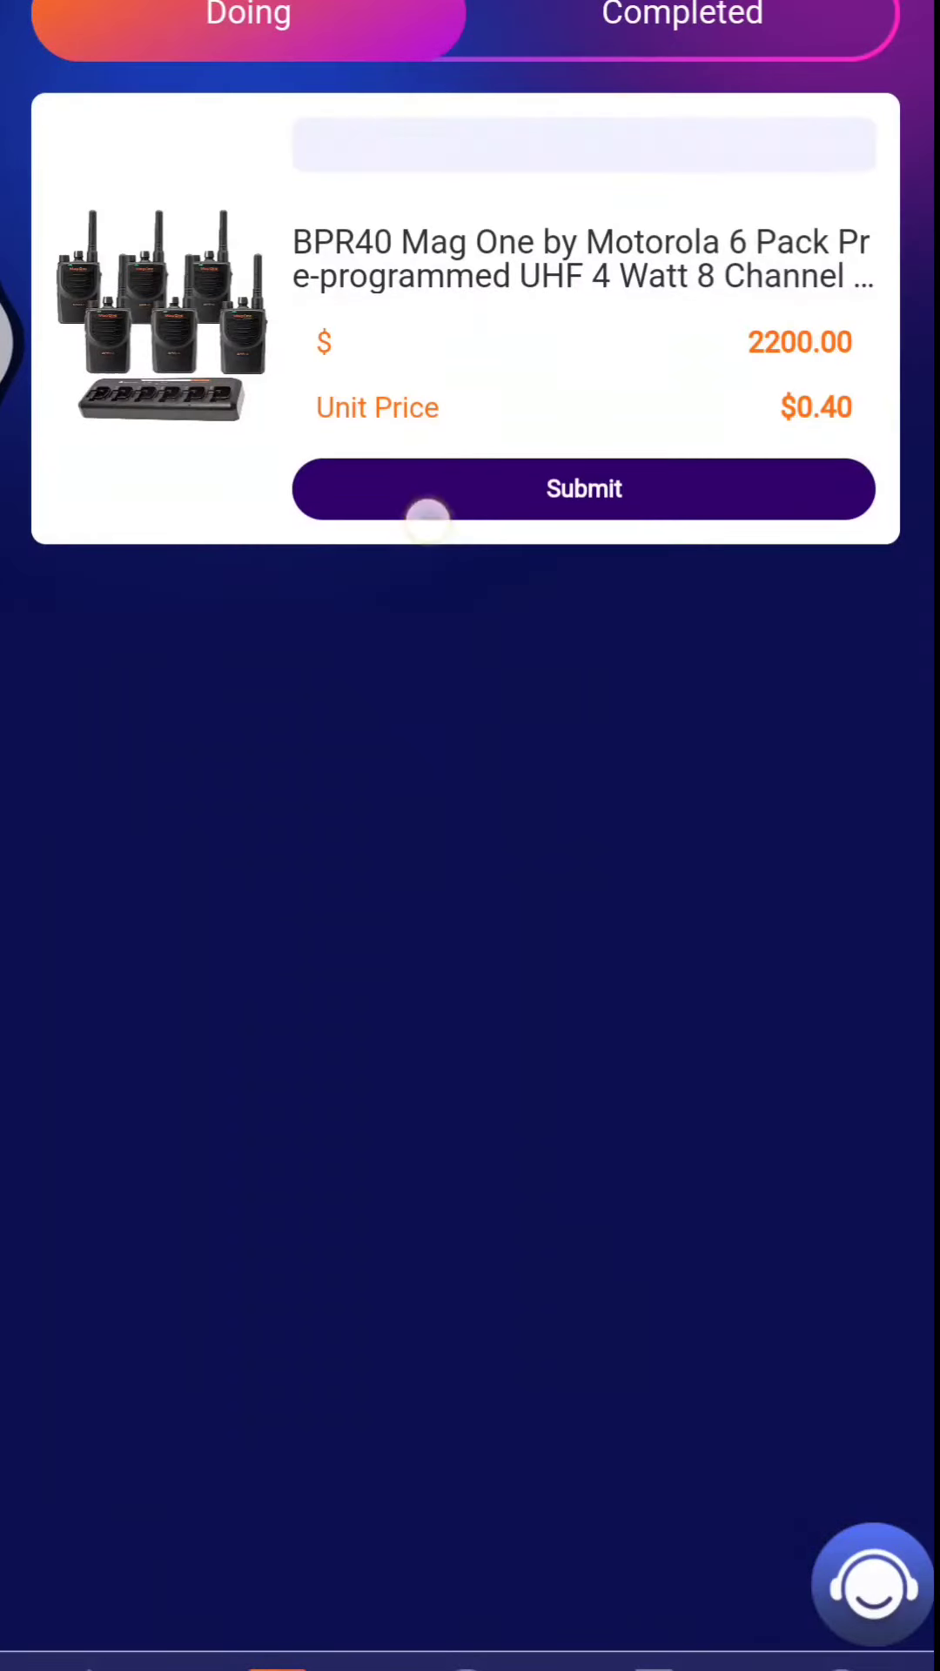
left_click(241, 353)
left_click(240, 354)
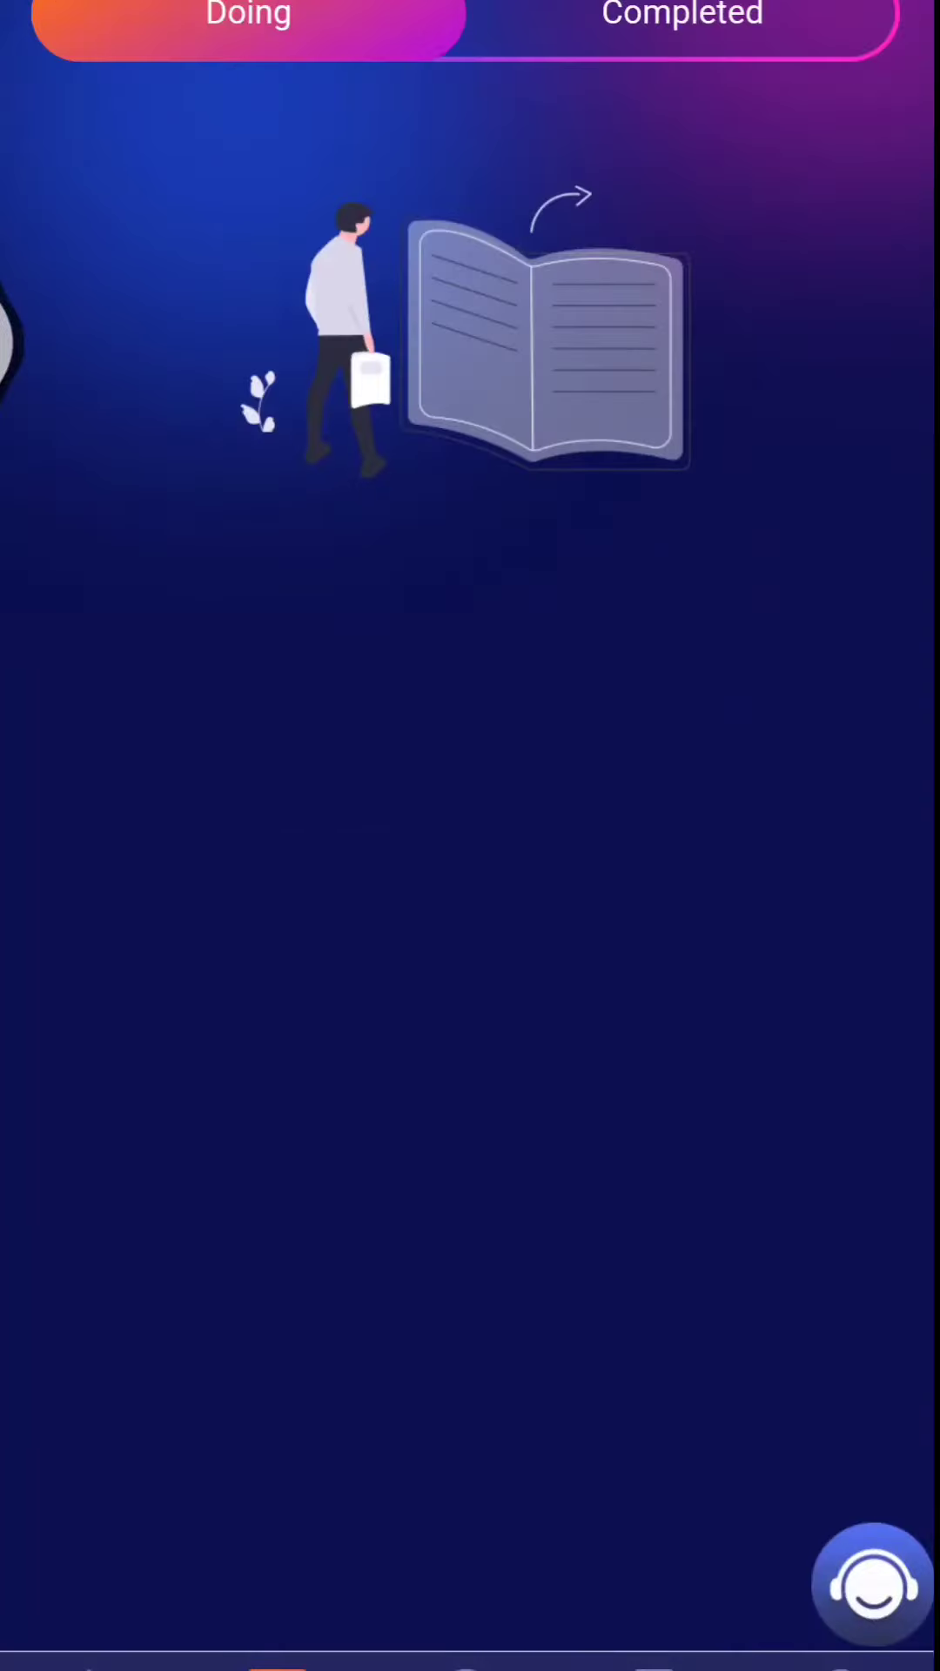
left_click(682, 39)
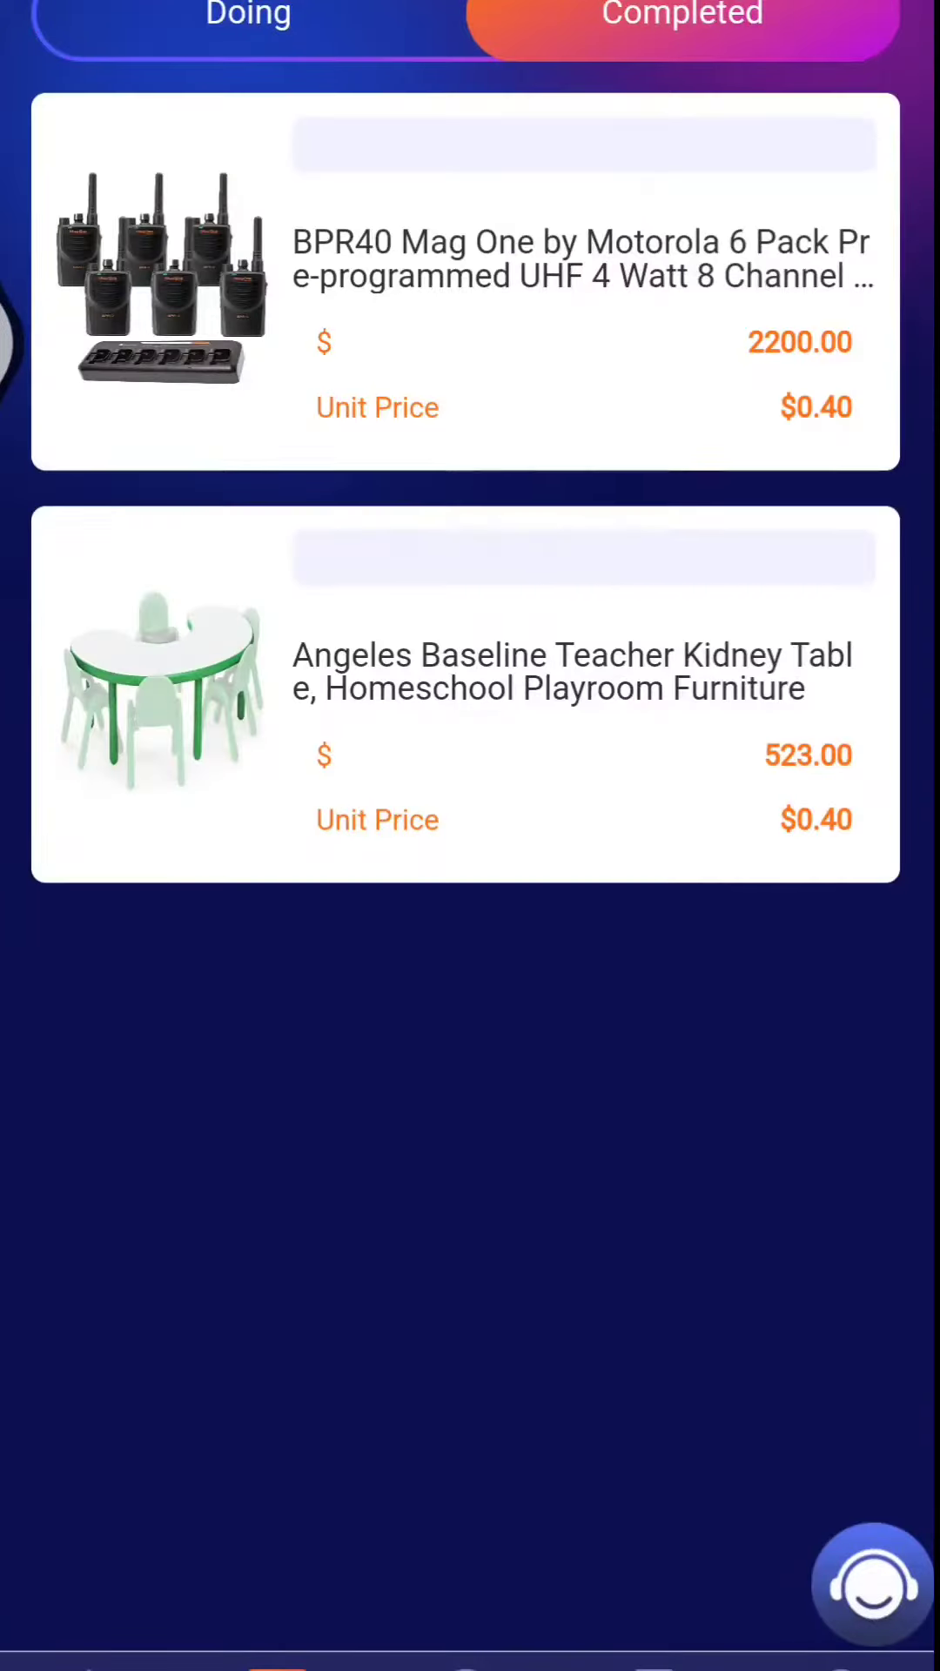